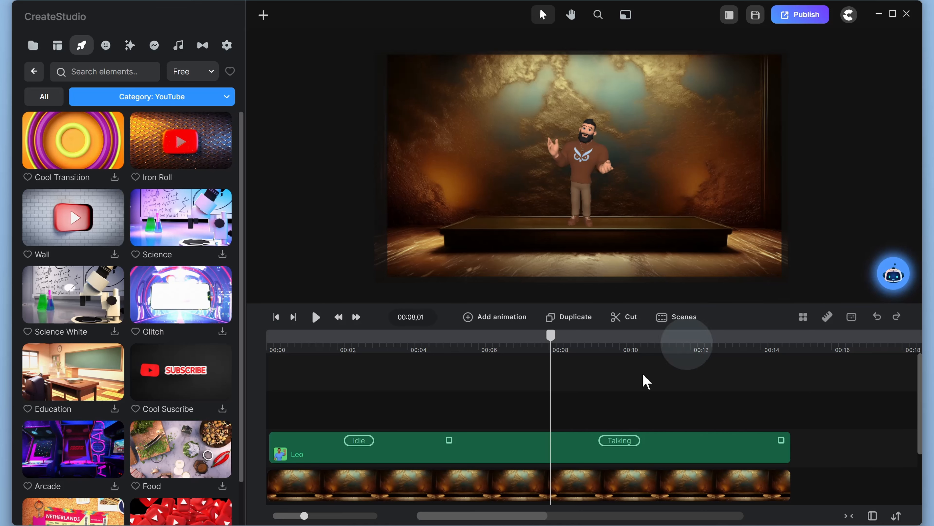
Step: From the 3D category, add Curtain In at the start of the timeline and Curtain Out at the end of the stage scene
left_click(199, 98)
left_click(174, 139)
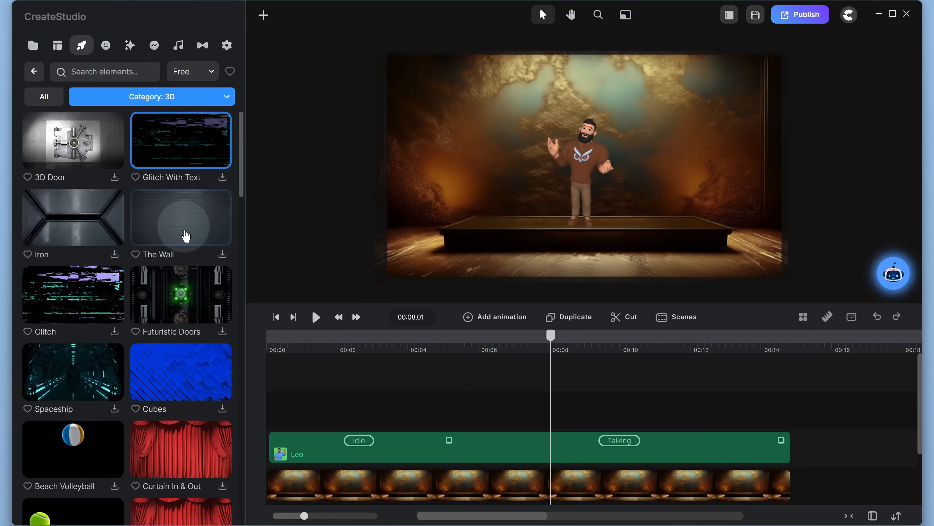
scroll(219, 355, "down", 5)
left_click(223, 379)
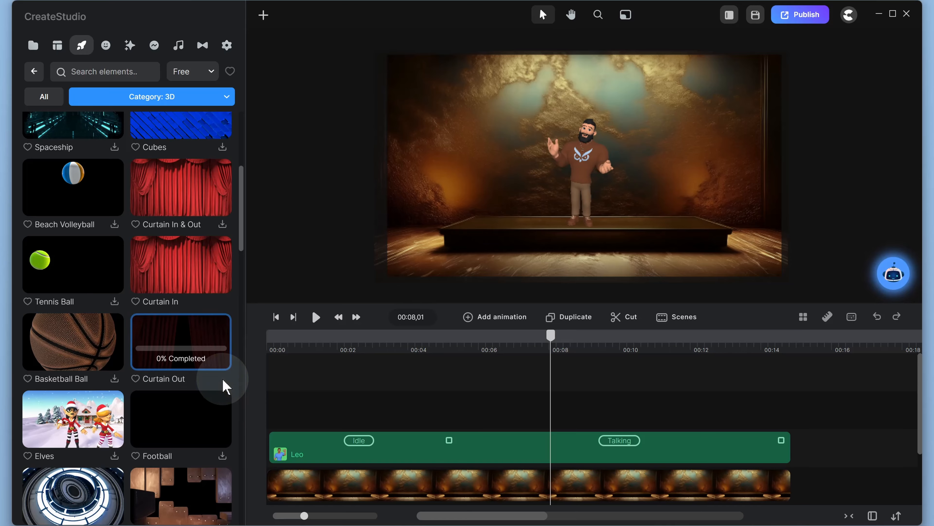
left_click_drag(171, 267, 298, 386)
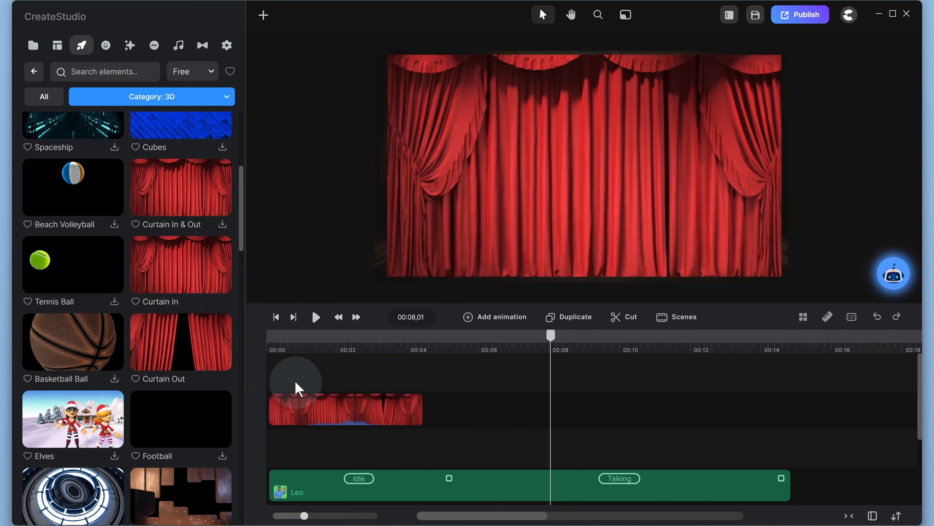
left_click_drag(181, 342, 689, 426)
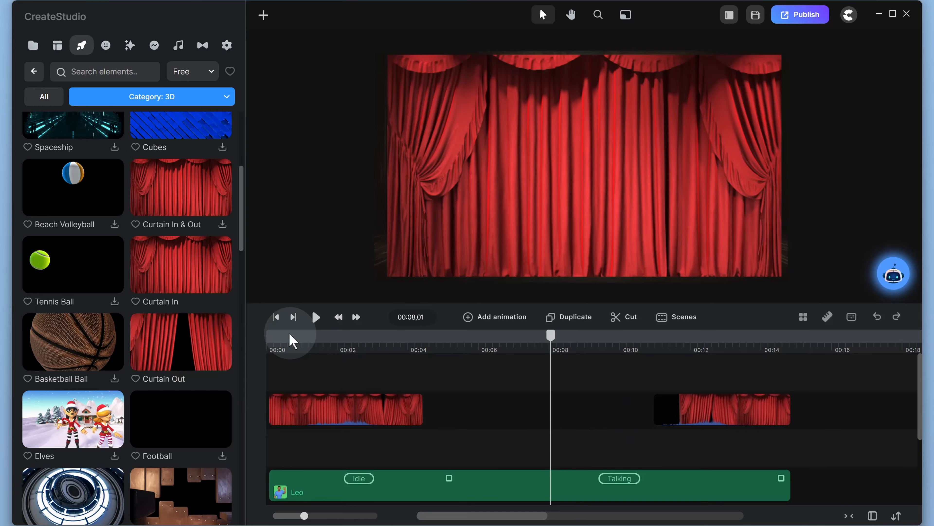
Step: Play the stage scene from the start to preview the opening and closing curtains
left_click(291, 338)
left_click(313, 317)
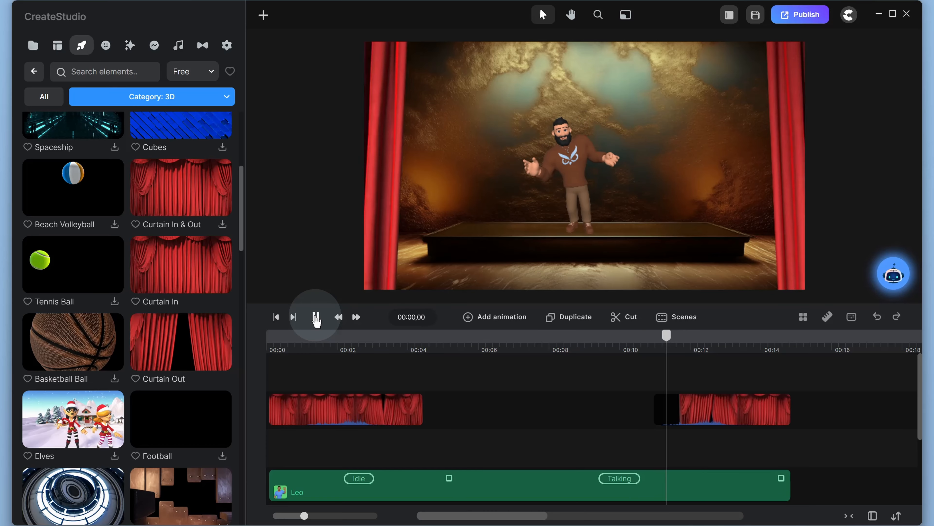
left_click(315, 317)
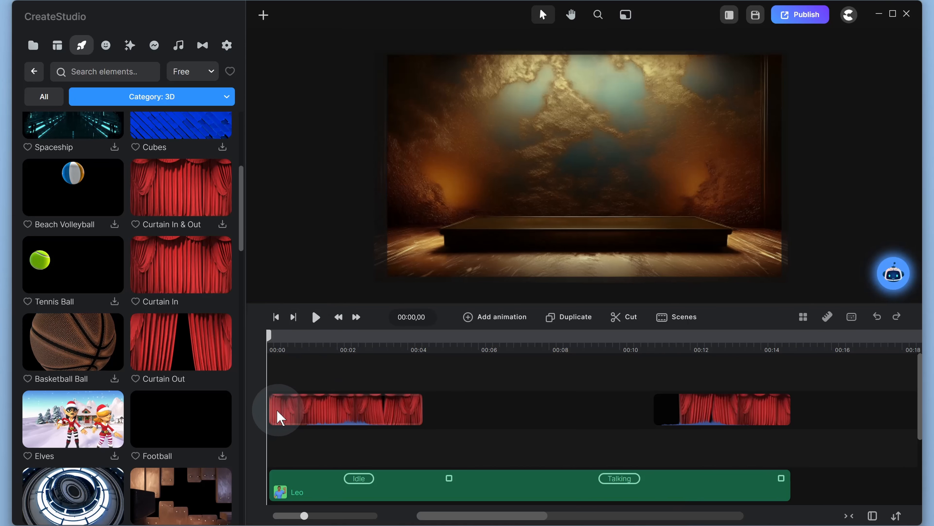
Step: Trim about one second off the start of Curtain In and the end of Curtain Out, keeping both aligned with the scene's ends
left_click_drag(275, 345, 308, 348)
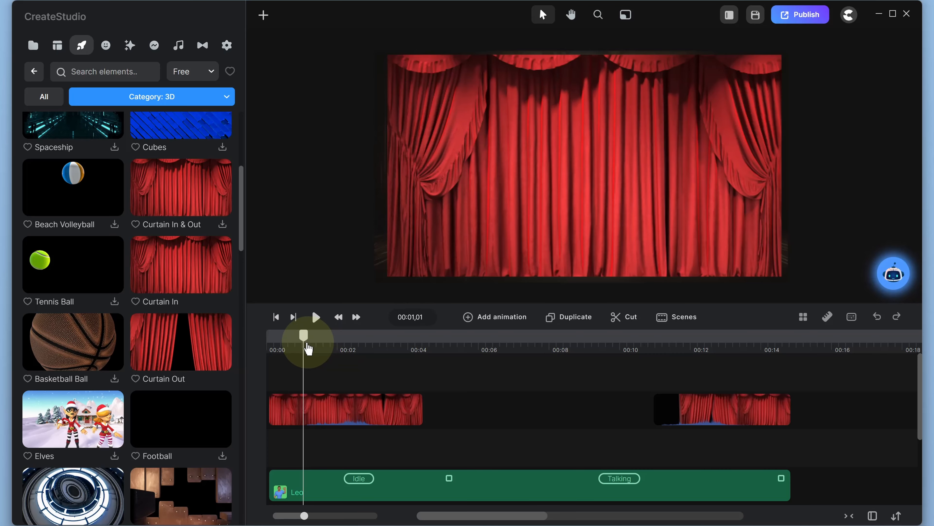
mouse_move(271, 410)
left_mouse_down()
mouse_move(301, 409)
mouse_move(278, 407)
left_mouse_up()
left_click_drag(717, 344, 768, 349)
left_click_drag(787, 409, 757, 405)
left_click_drag(703, 408, 731, 406)
Step: Play the stage scene from the beginning to check the timing of the trimmed curtains
left_click(261, 349)
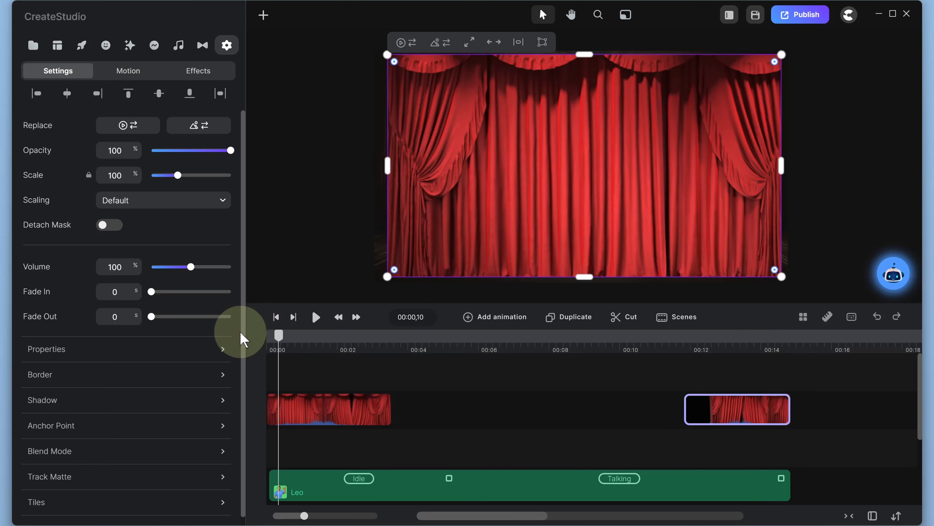
left_click(316, 317)
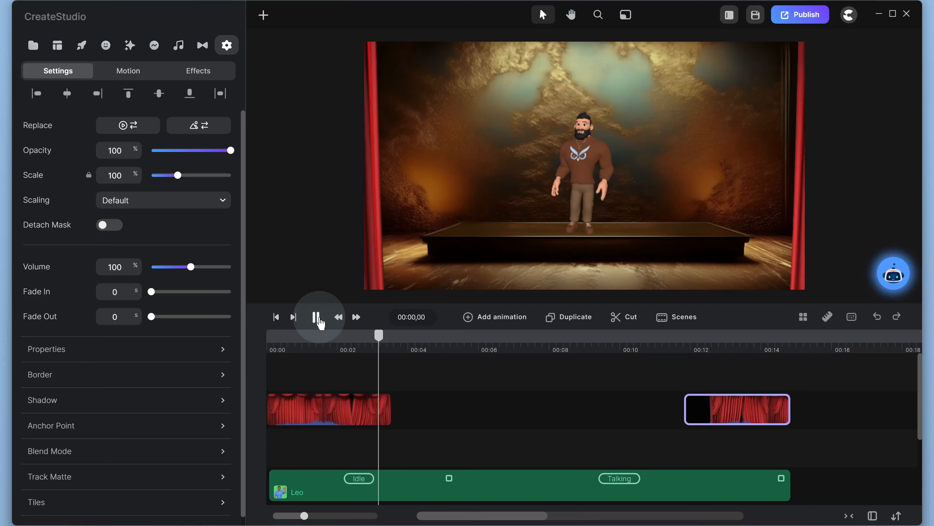
left_click(316, 317)
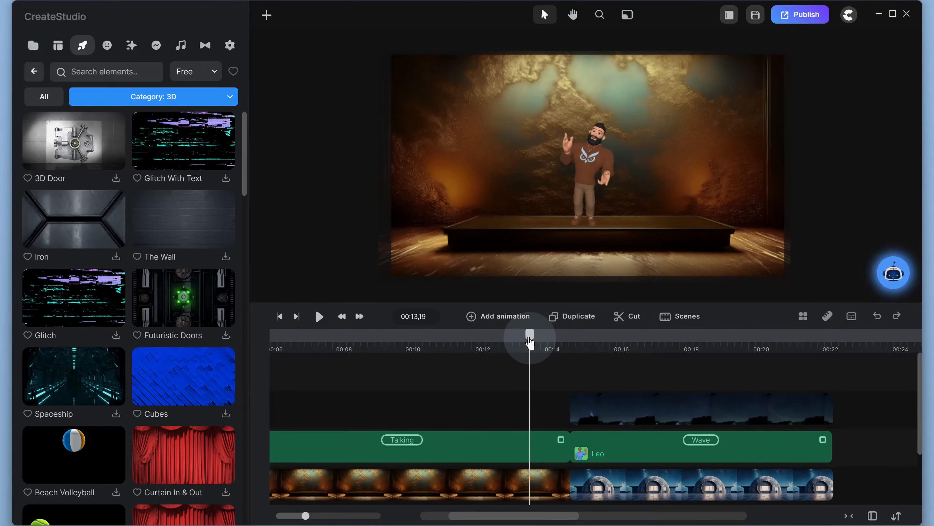
Step: Add the Smoke element from the 3D category on a track above the cut between the stage and dome house scenes
mouse_move(529, 334)
left_mouse_down()
mouse_move(648, 352)
mouse_move(534, 358)
mouse_move(534, 350)
left_mouse_up()
scroll(88, 309, "down", 20)
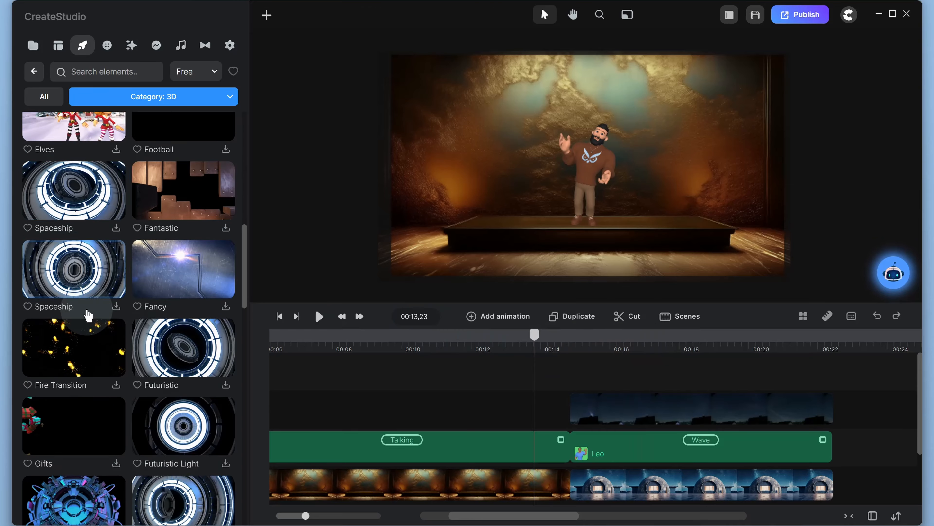
left_click_drag(64, 205, 530, 372)
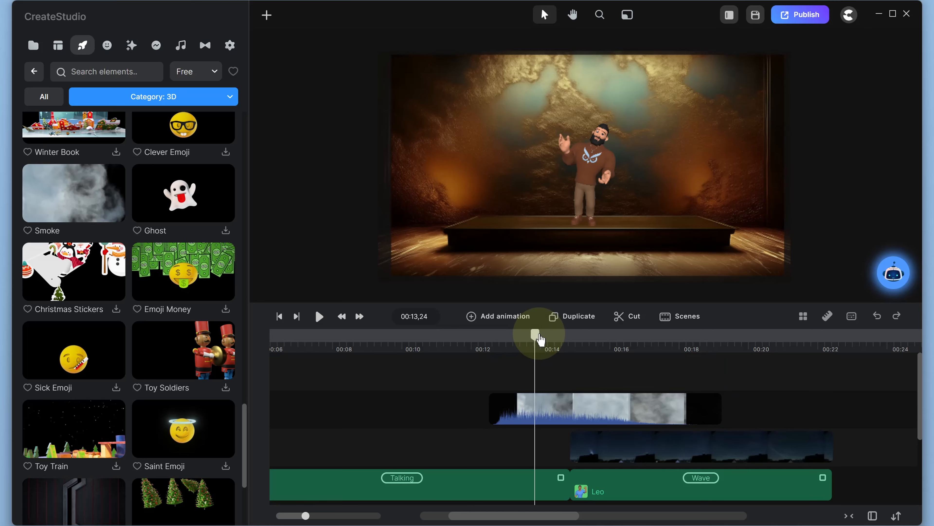
Step: Play back from just before 12 seconds to preview the smoke transition between the two scenes
left_click_drag(534, 333, 467, 355)
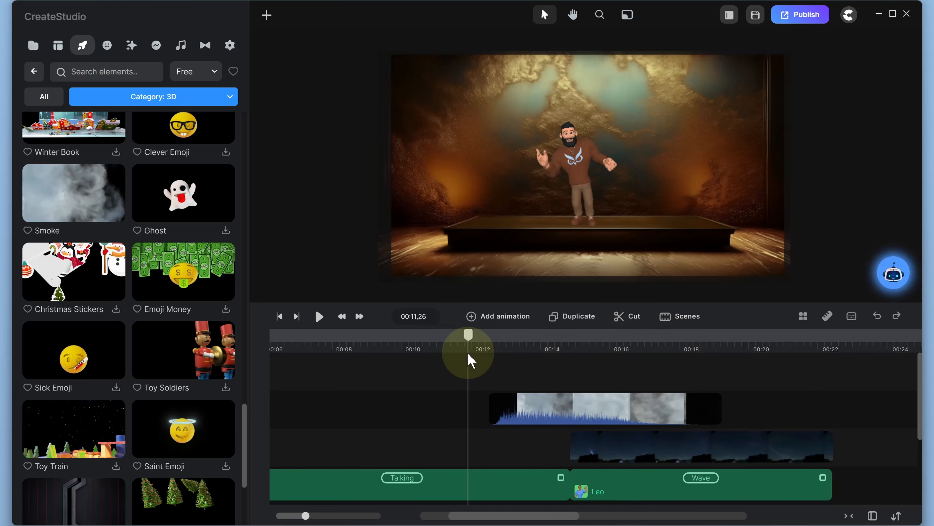
left_click(324, 324)
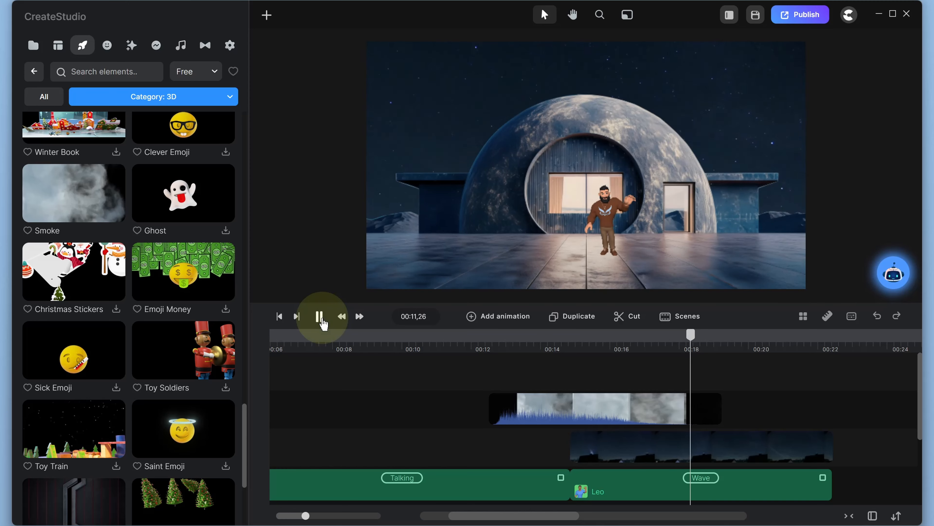
left_click(320, 317)
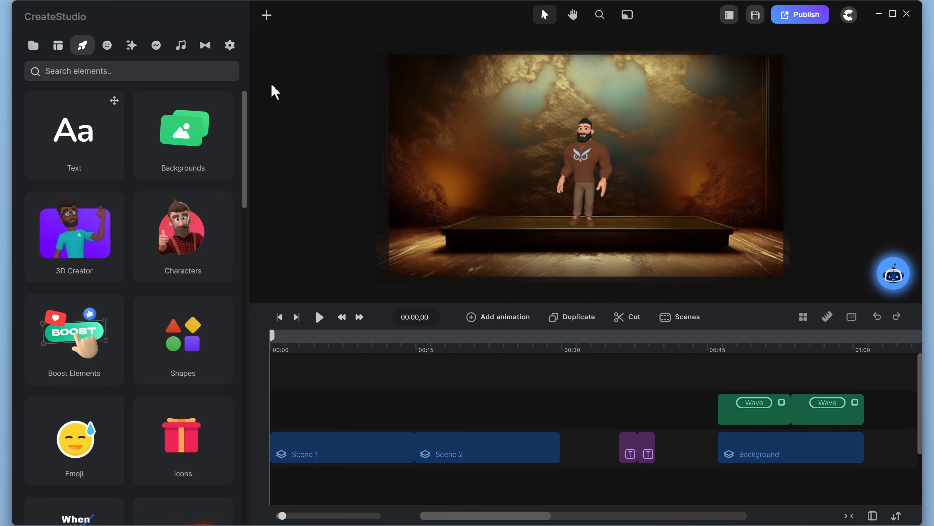
Step: Apply the soft diagonal brush transition to Scene 1, with Reveal Transition off and Conceal Transition on
left_click(206, 51)
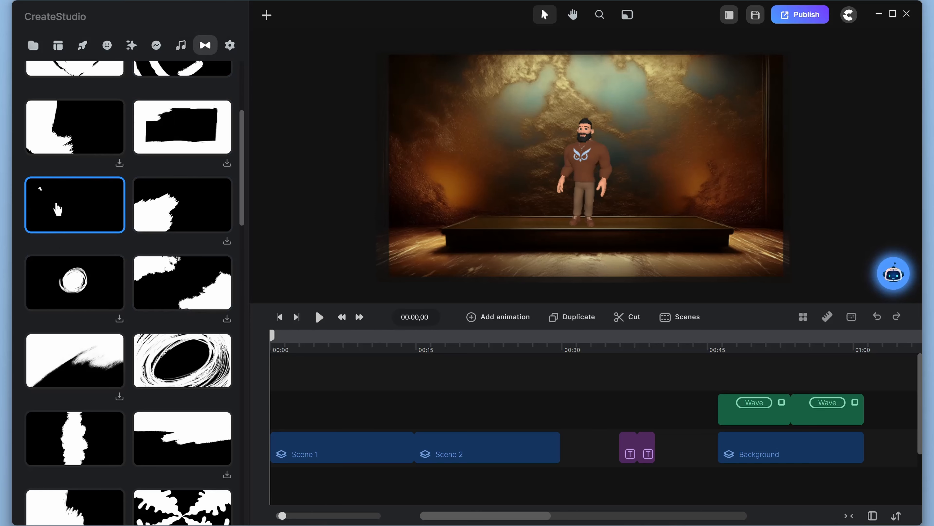
mouse_move(56, 202)
left_mouse_down()
mouse_move(233, 294)
mouse_move(393, 444)
mouse_move(349, 437)
mouse_move(465, 455)
mouse_move(269, 414)
mouse_move(84, 196)
mouse_move(67, 196)
left_mouse_up()
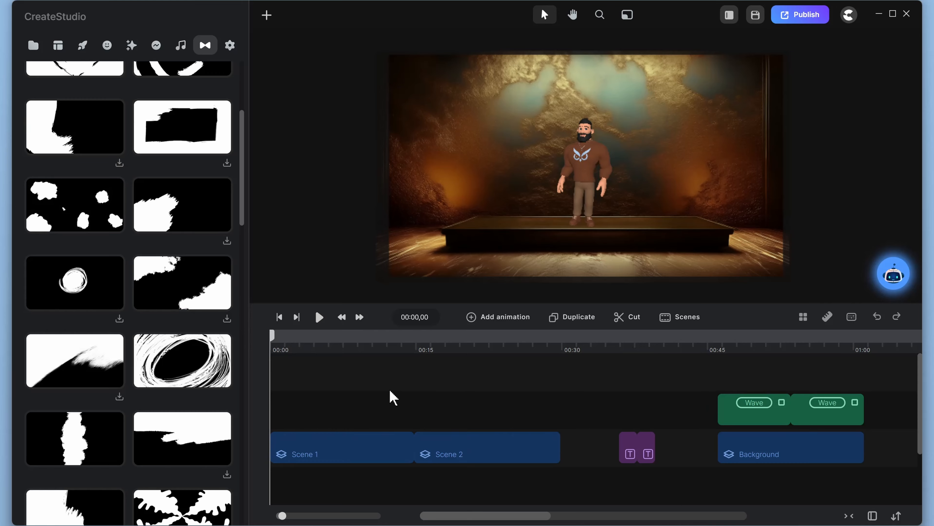
scroll(185, 175, "up", 5)
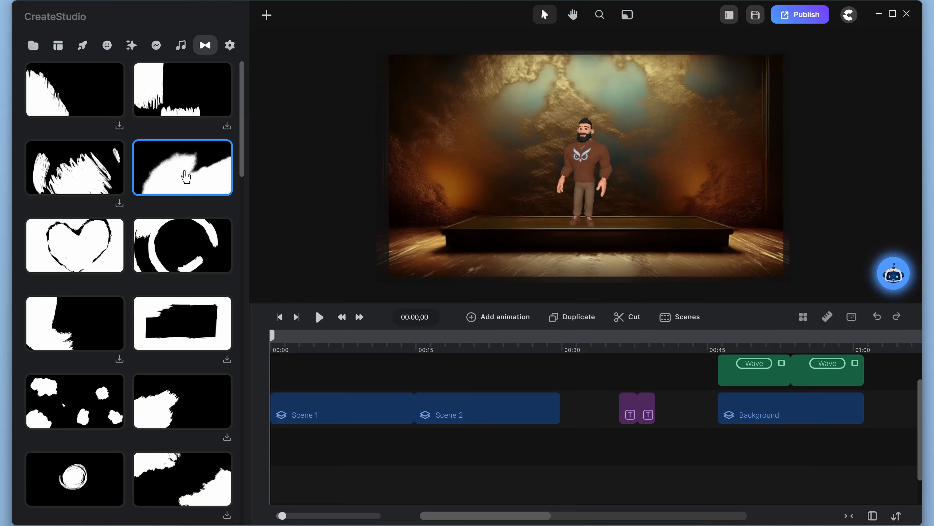
left_click_drag(186, 175, 354, 423)
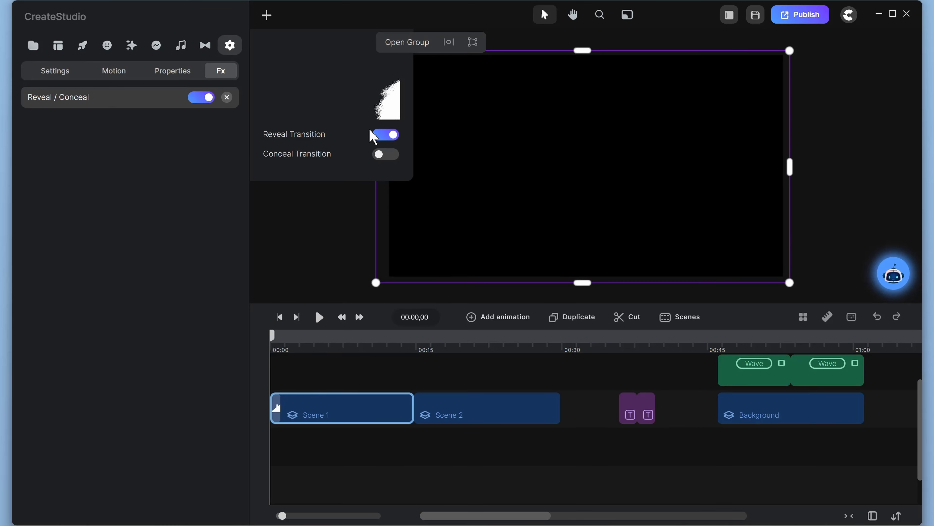
left_click(386, 135)
left_click(388, 155)
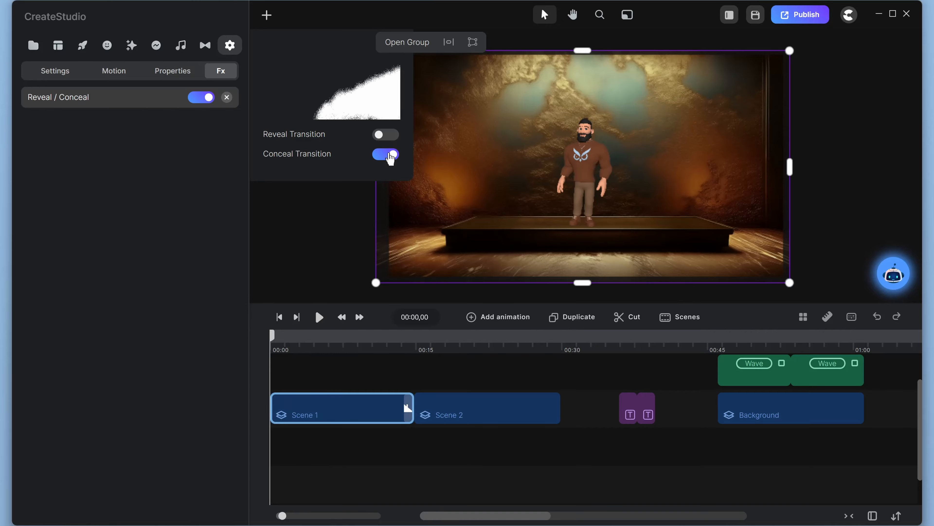
Step: Move Scene 2 to the track below so its start overlaps Scene 1's conceal transition, and preview the scene change
left_click_drag(455, 348, 549, 347)
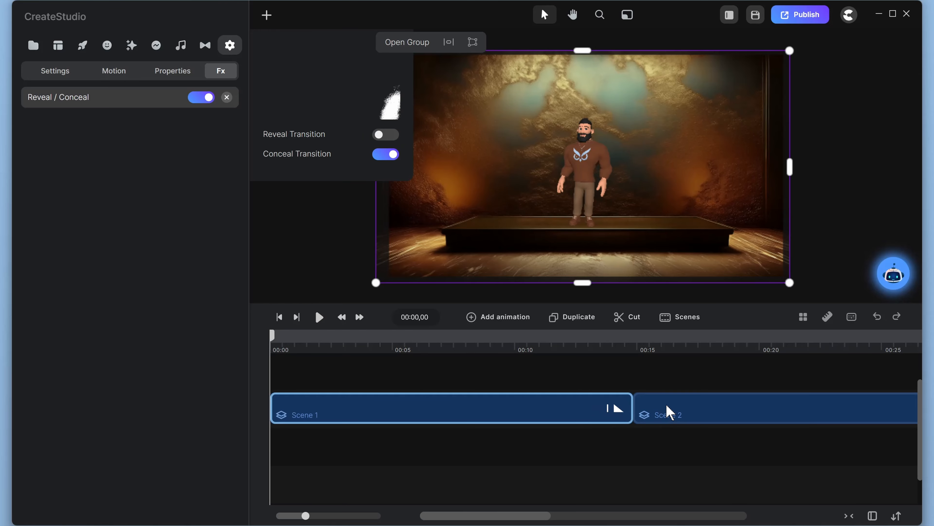
left_click_drag(667, 411, 637, 443)
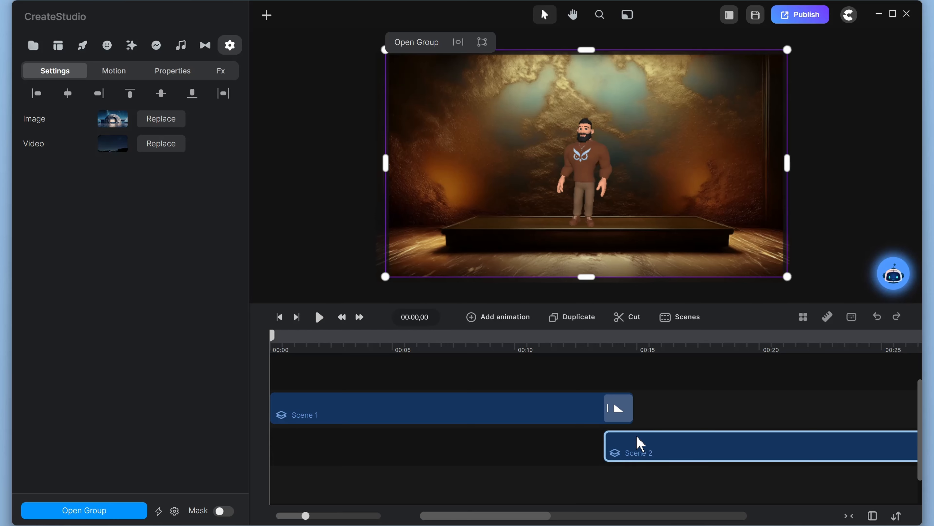
left_click(593, 347)
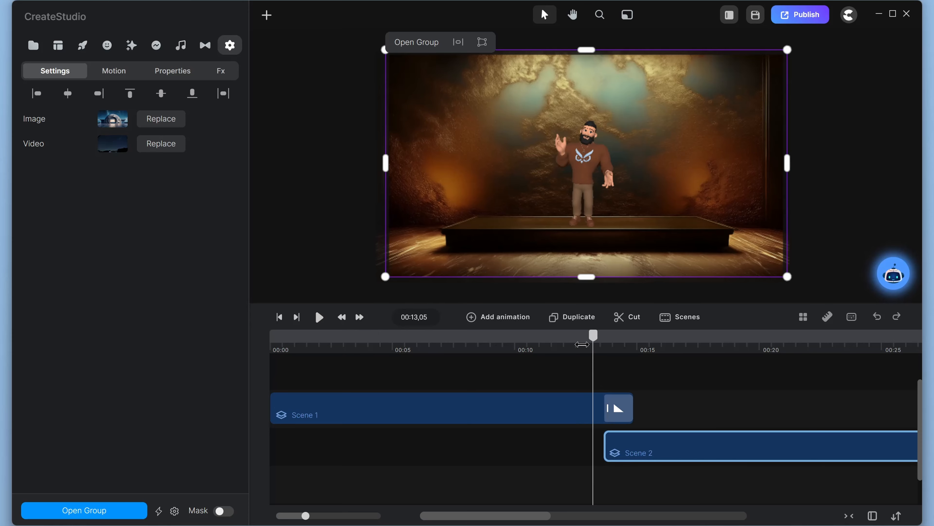
left_click(320, 323)
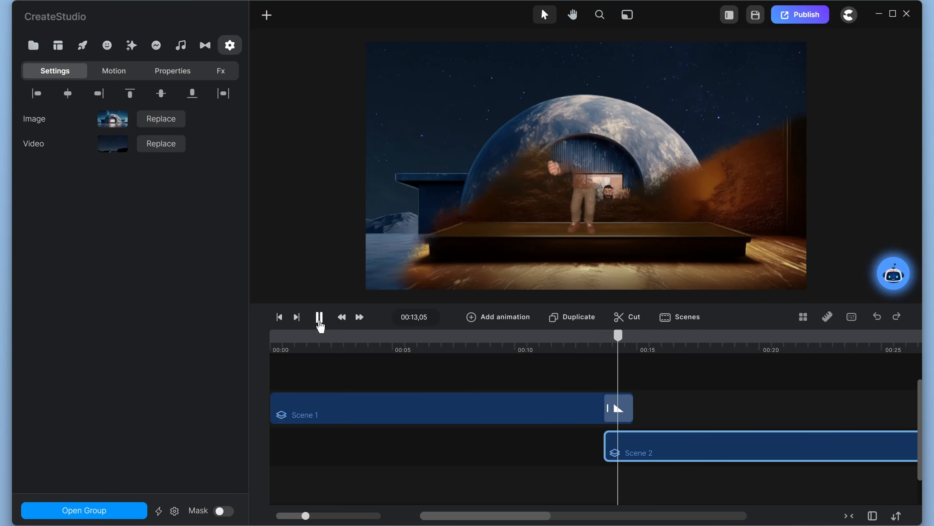
left_click(319, 322)
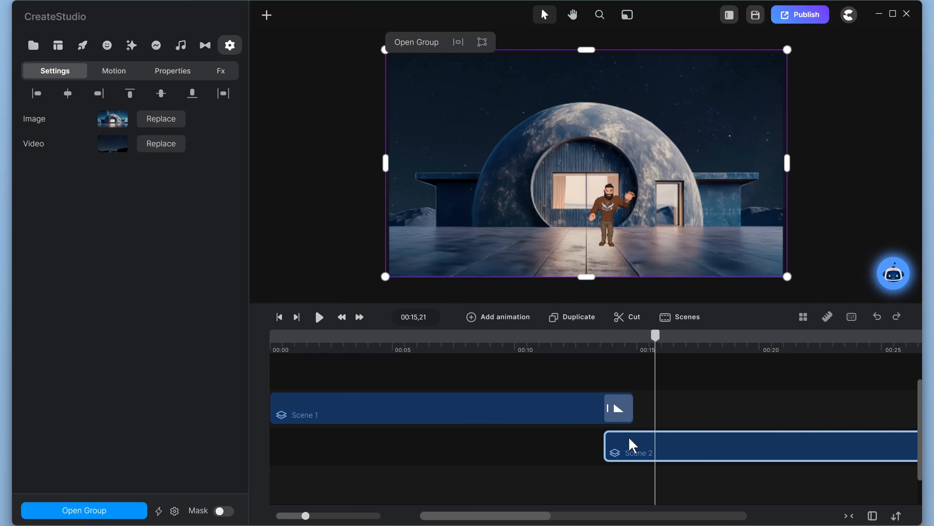
Step: Shift Scene 2 to start at about 17 seconds, leaving a gap after Scene 1, and play Scene 1's conceal transition
left_click_drag(630, 439, 693, 450)
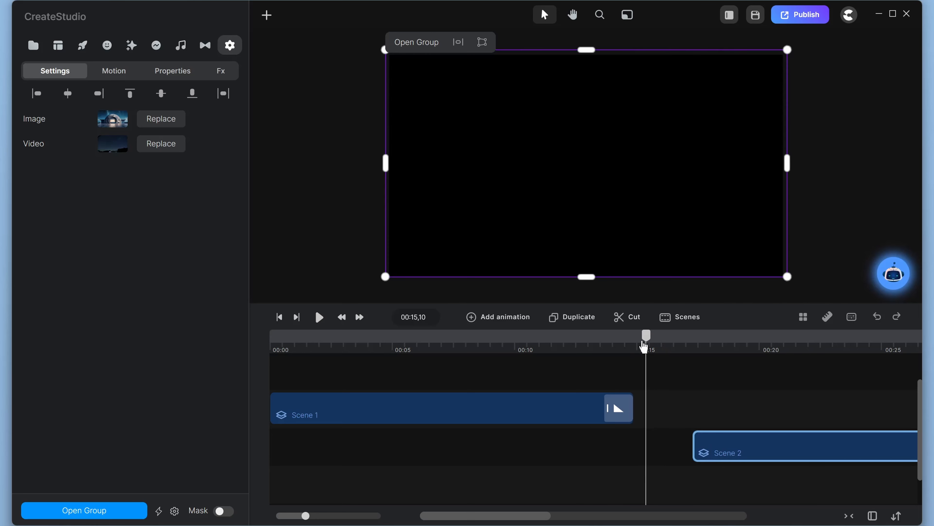
left_click_drag(644, 346, 595, 352)
left_click(319, 318)
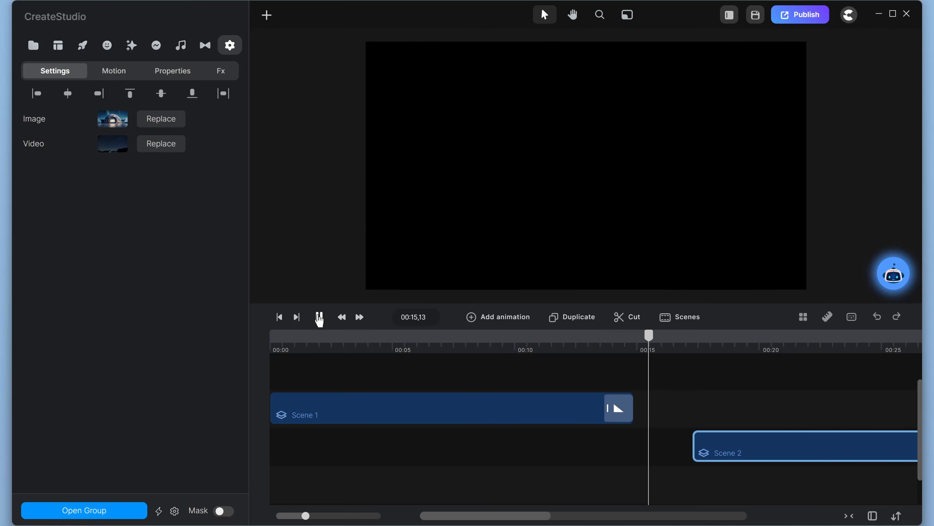
left_click(319, 317)
Step: Apply the ragged vertical strip transition to the CreateStudio text clip, with Conceal Transition on and Reveal Transition off
scroll(590, 346, "down", 5)
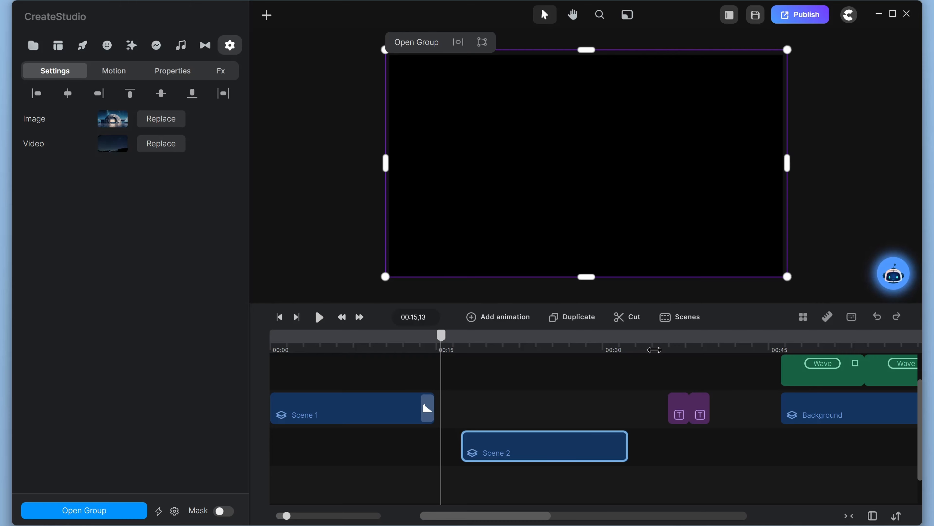
left_click_drag(659, 347, 700, 354)
scroll(789, 385, "up", 5)
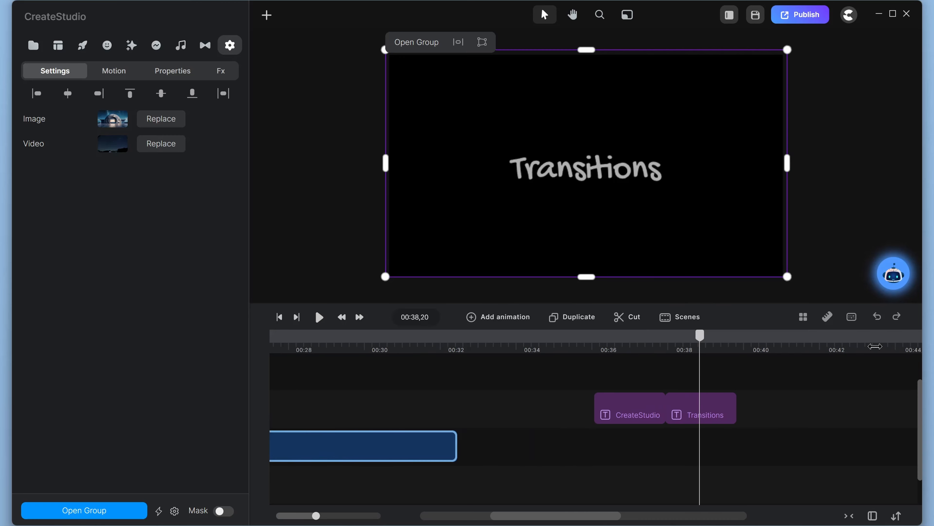
left_click(790, 385)
left_click(206, 46)
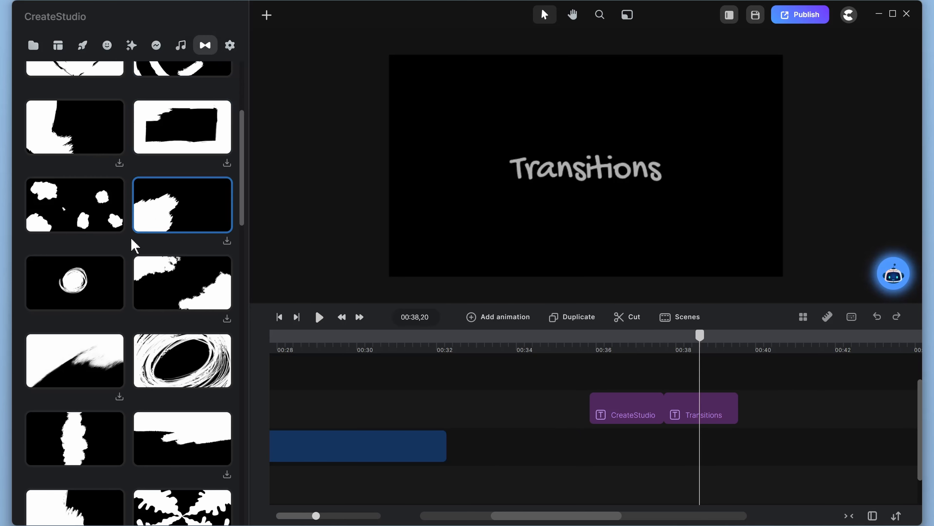
left_click_drag(102, 450, 623, 408)
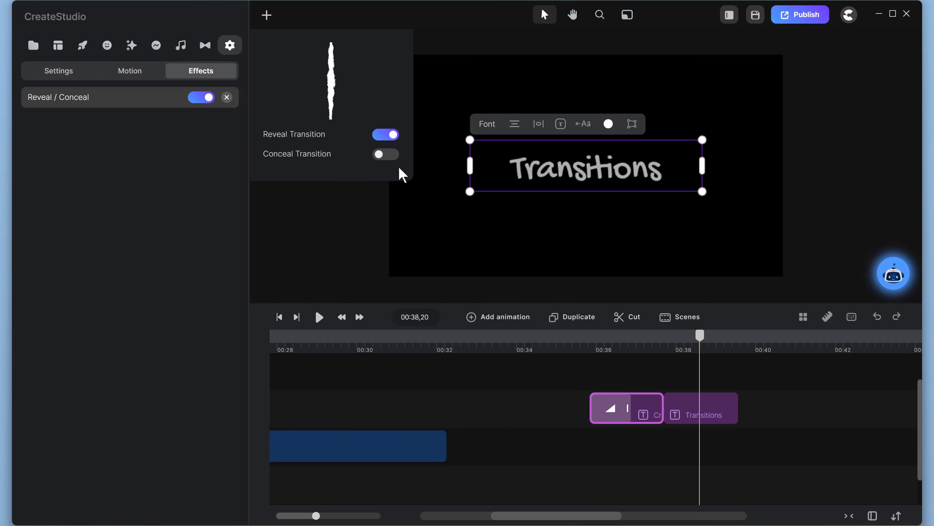
left_click(386, 154)
left_click(385, 140)
Step: Apply the same ragged vertical strip transition to the Transitions text clip as a reveal
left_click(205, 45)
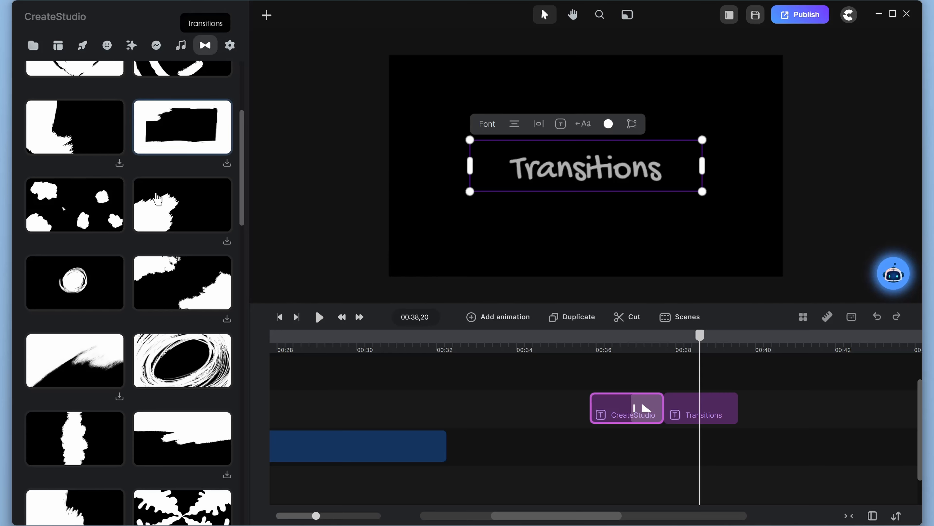
left_click_drag(75, 438, 699, 408)
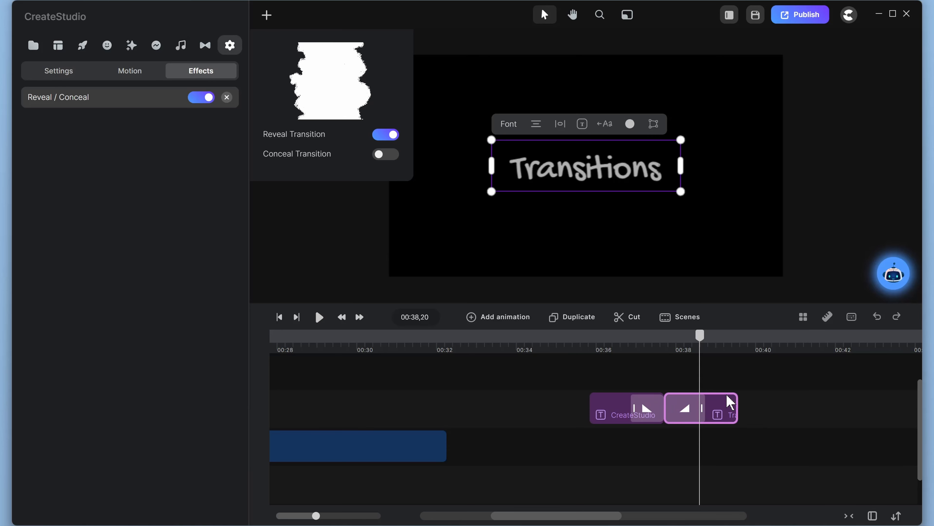
left_click(764, 439)
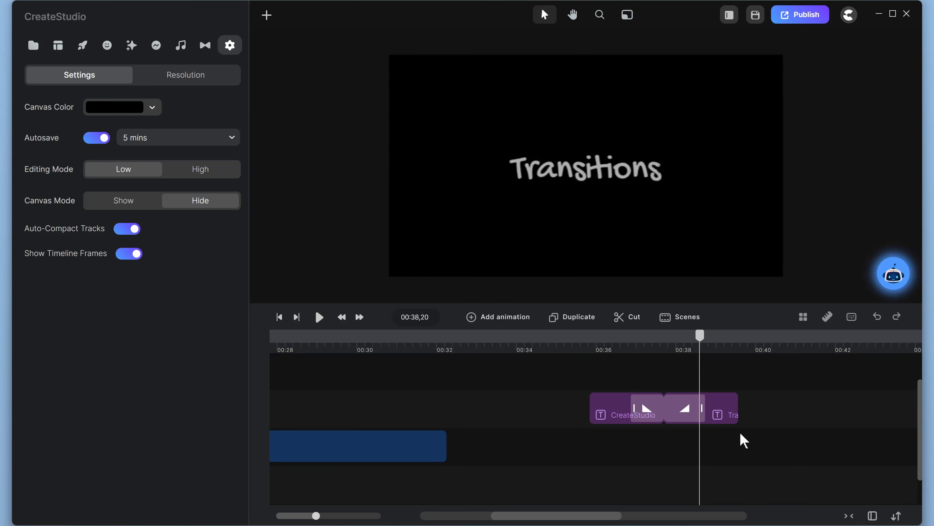
Step: Apply the Back Up scale preset as the CreateStudio text clip's In motion and the Up scale preset as its Out motion
left_click(617, 415)
left_click(147, 78)
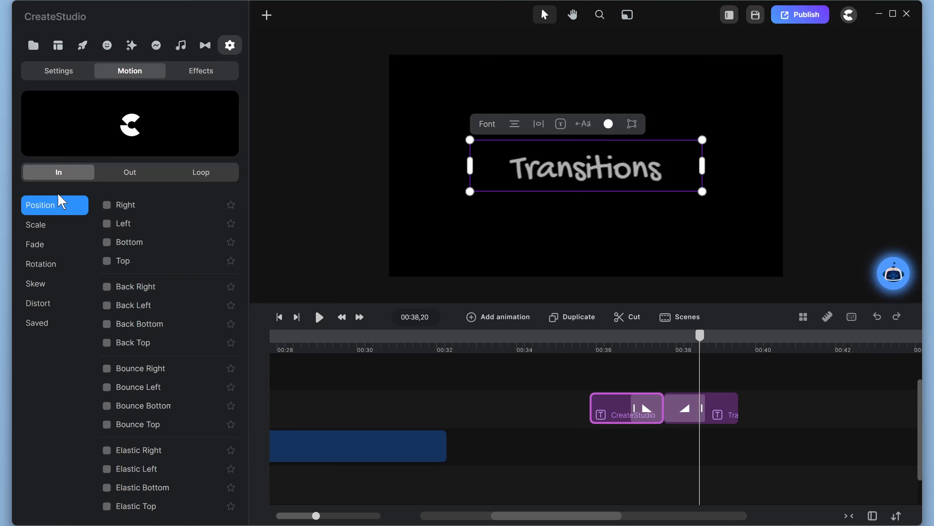
left_click(55, 229)
left_click(106, 250)
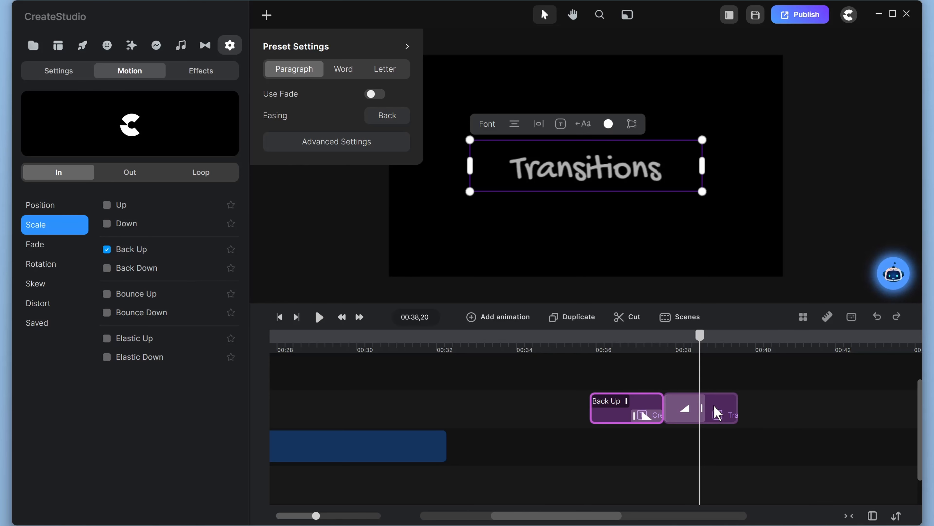
left_click(135, 180)
left_click(60, 226)
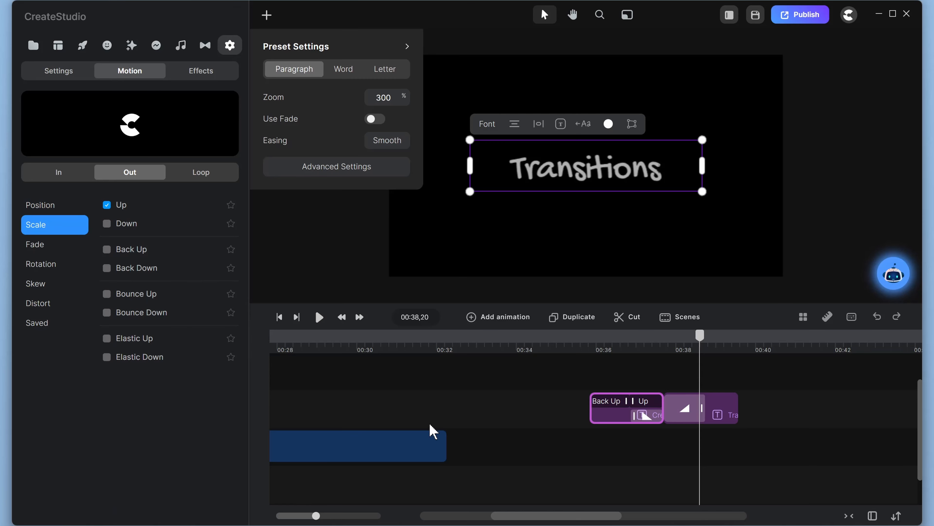
Step: Apply the Down scale preset as the Transitions text clip's In motion and the Back Down scale preset as its Out motion
left_click(734, 408)
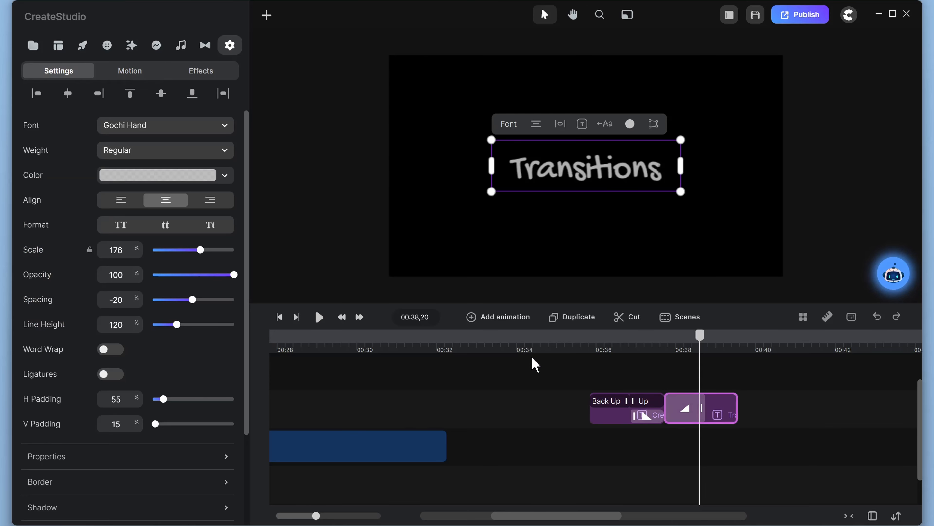
left_click(121, 76)
left_click(48, 226)
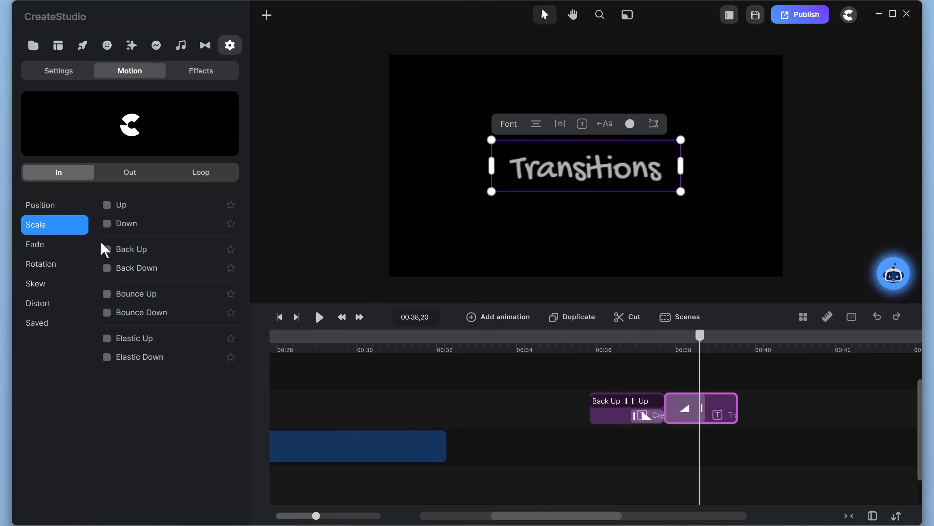
left_click(106, 224)
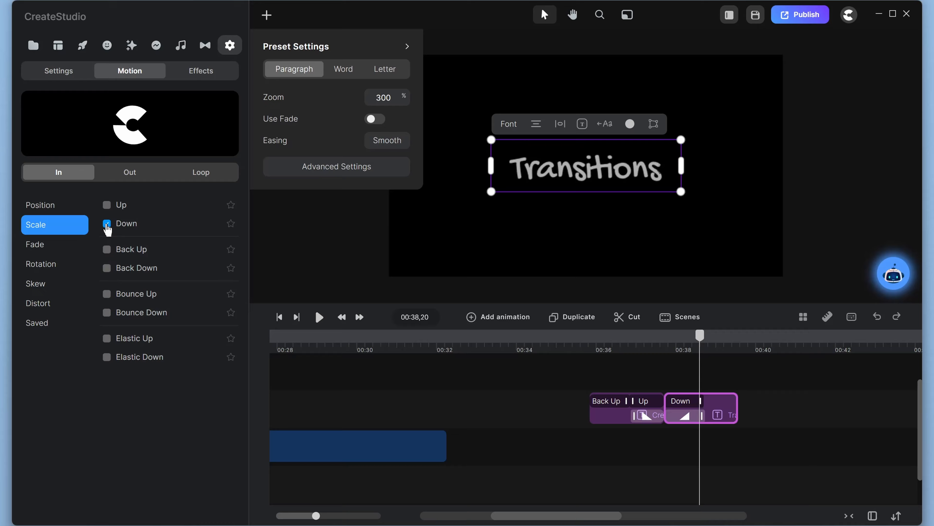
left_click(138, 173)
left_click(57, 226)
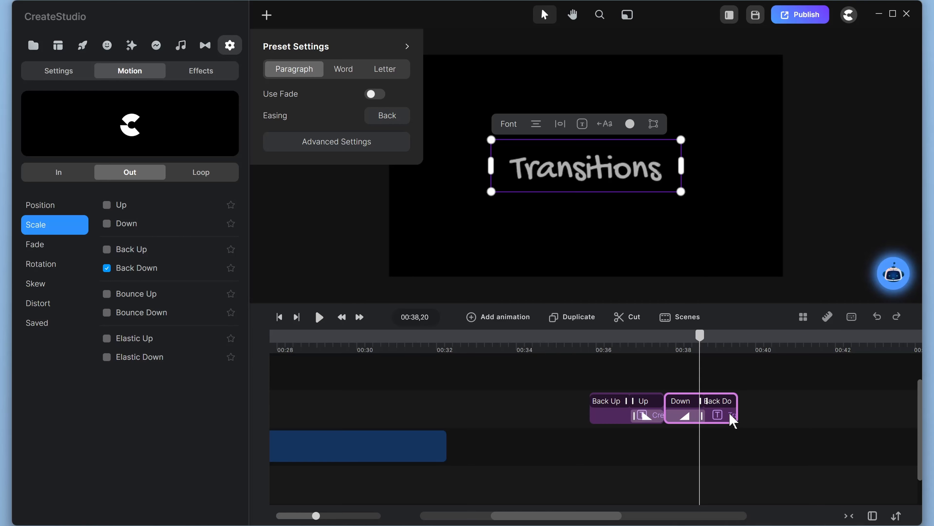
Step: Play both text clips from the start of the CreateStudio clip, and inspect the Transitions clip's reveal transition settings
left_click_drag(700, 349, 591, 347)
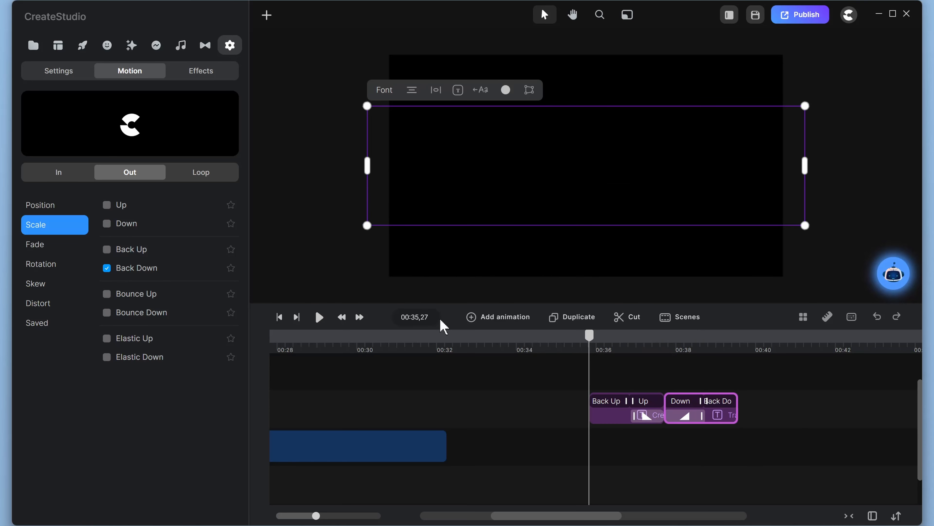
left_click(319, 318)
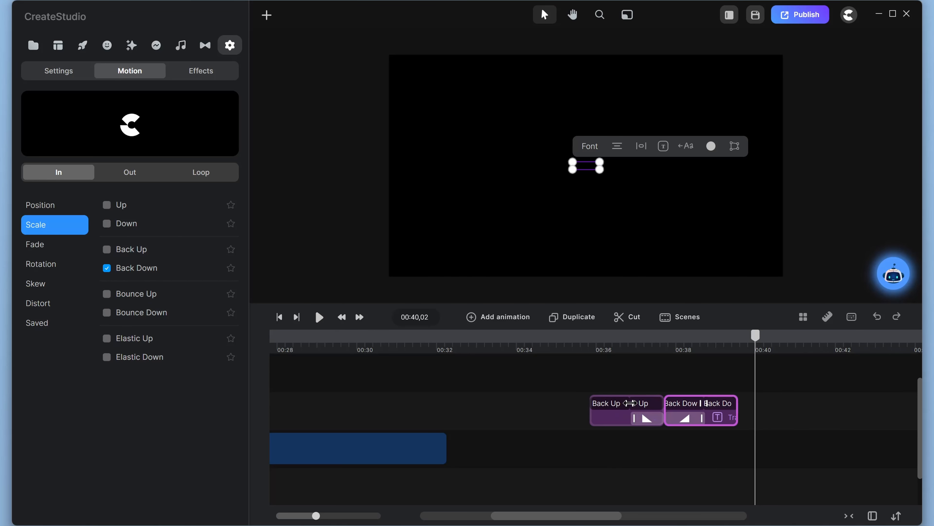
left_click(630, 402)
left_click(700, 417)
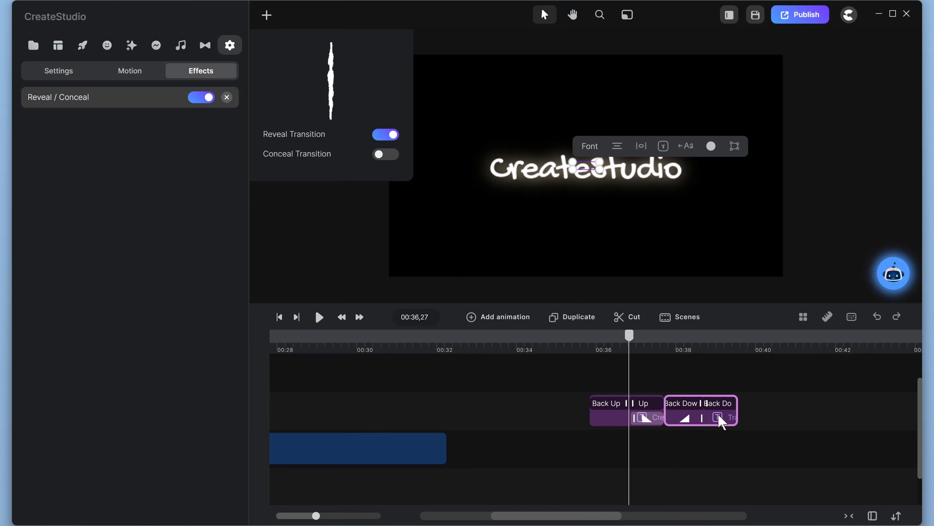
left_click(755, 415)
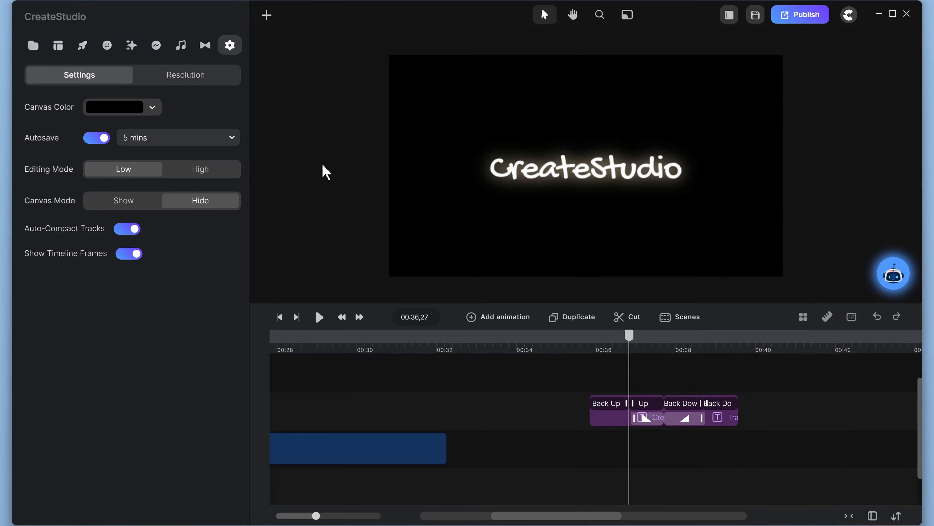
Step: Open the Transitions collection in the Studio elements library, filter it to the Fire category and browse the fire transitions
left_click(83, 46)
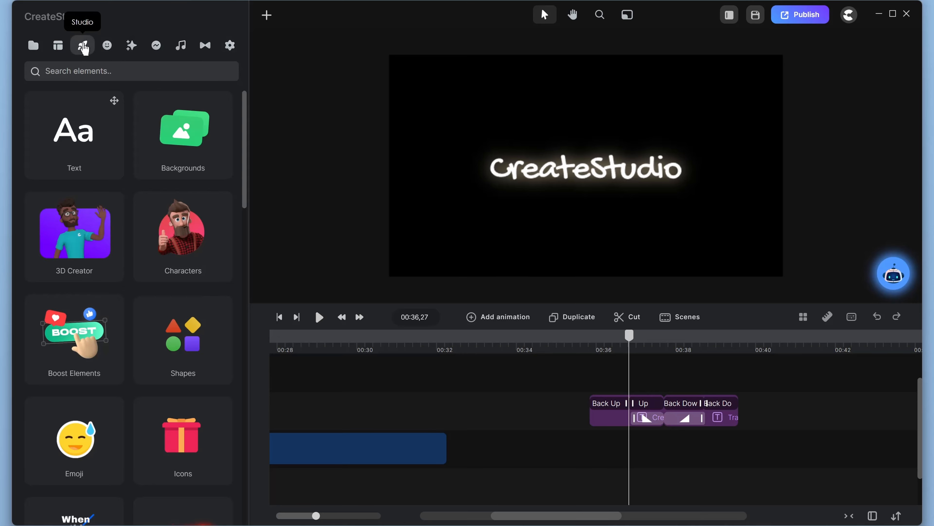
scroll(95, 268, "down", 20)
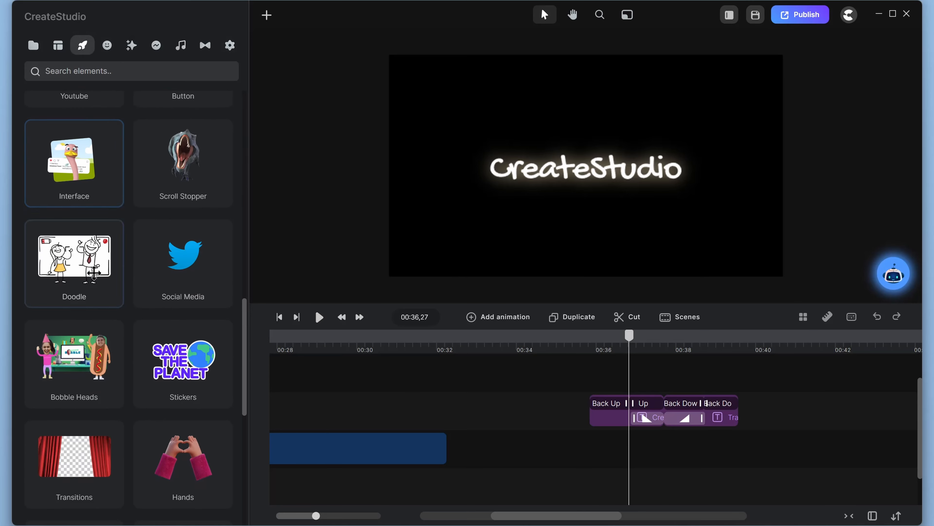
left_click(72, 330)
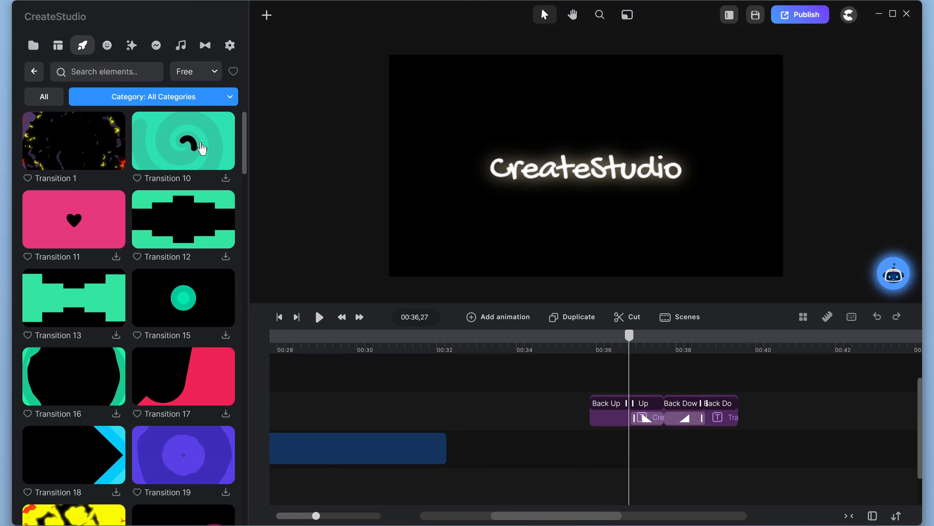
left_click(212, 100)
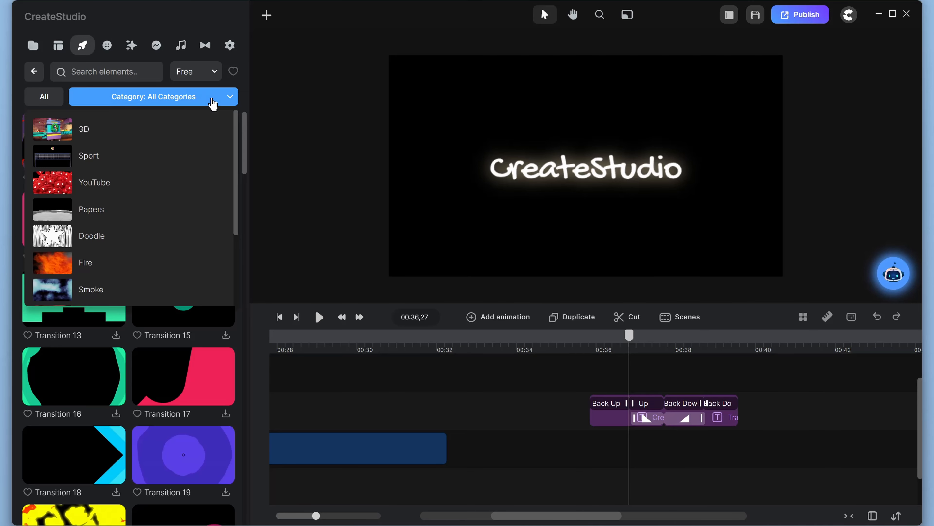
left_click(129, 267)
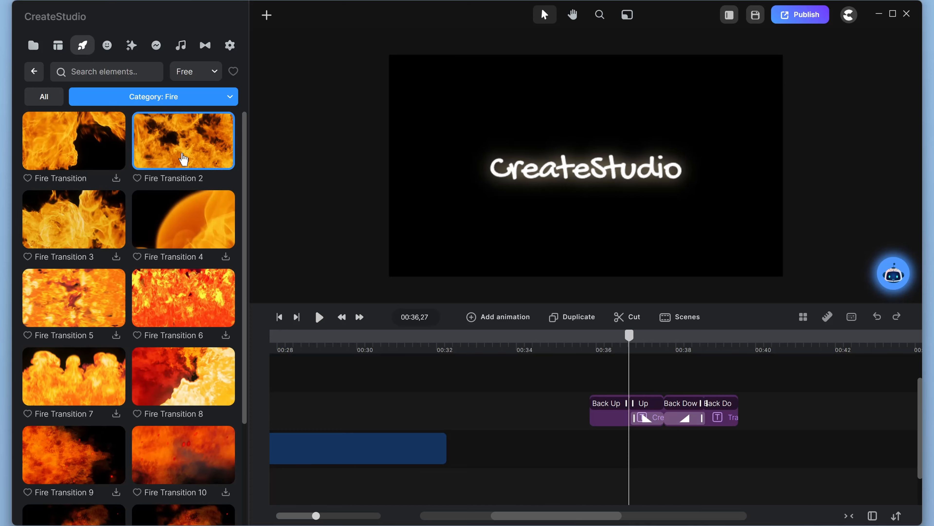
scroll(184, 156, "down", 4)
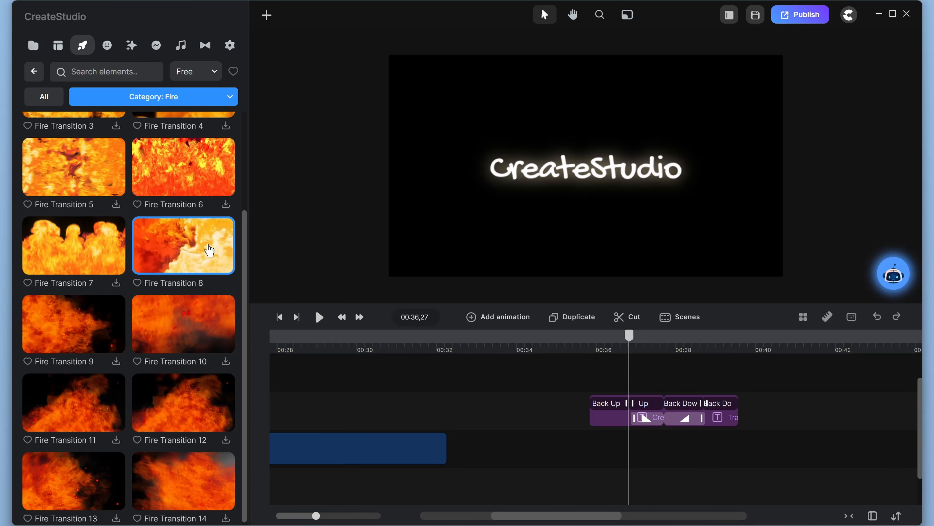
scroll(210, 250, "down", 1)
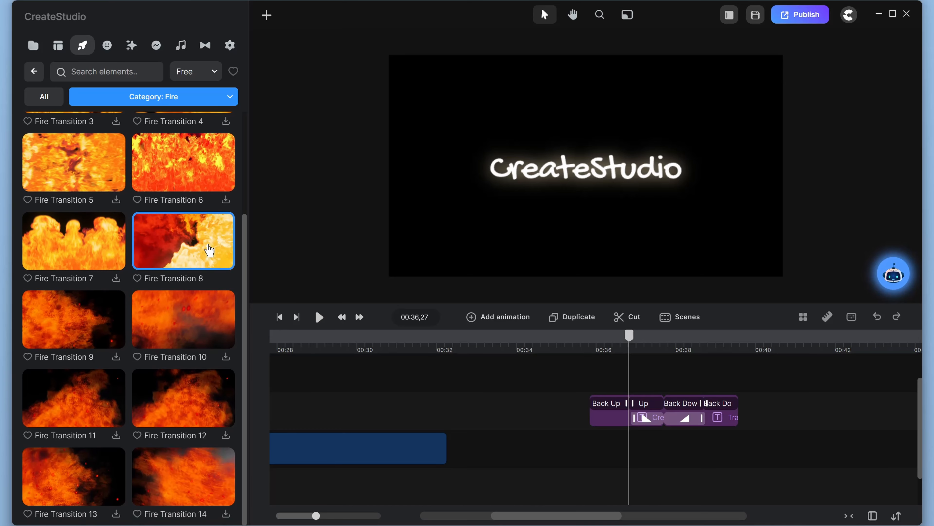